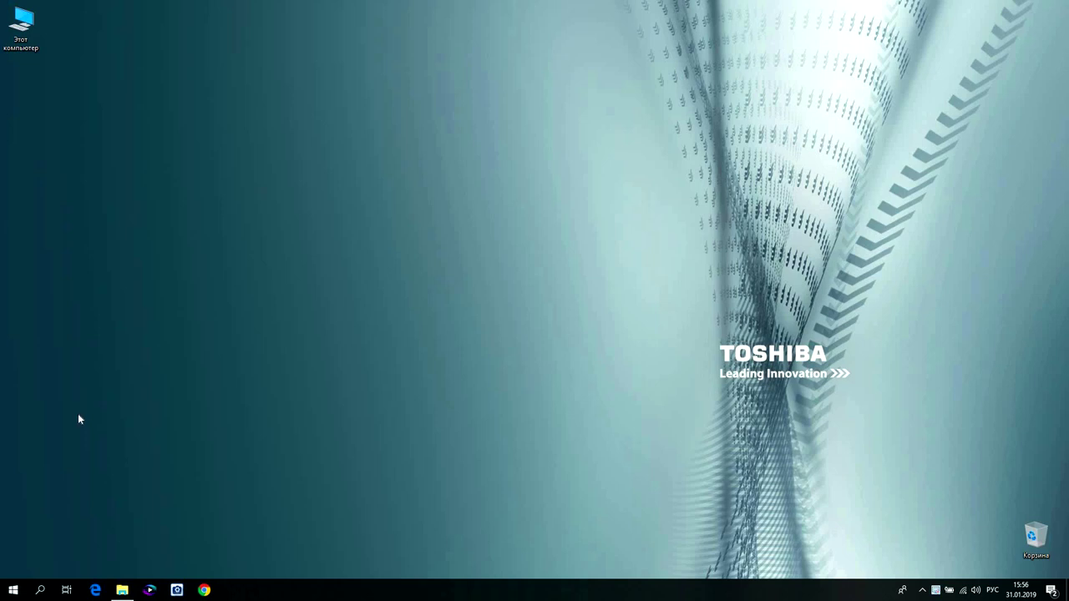
Open Windows Disk Management and initialize Disk 3 with the GPT partition style
{"action": "right_click", "coordinate": [22, 592]}
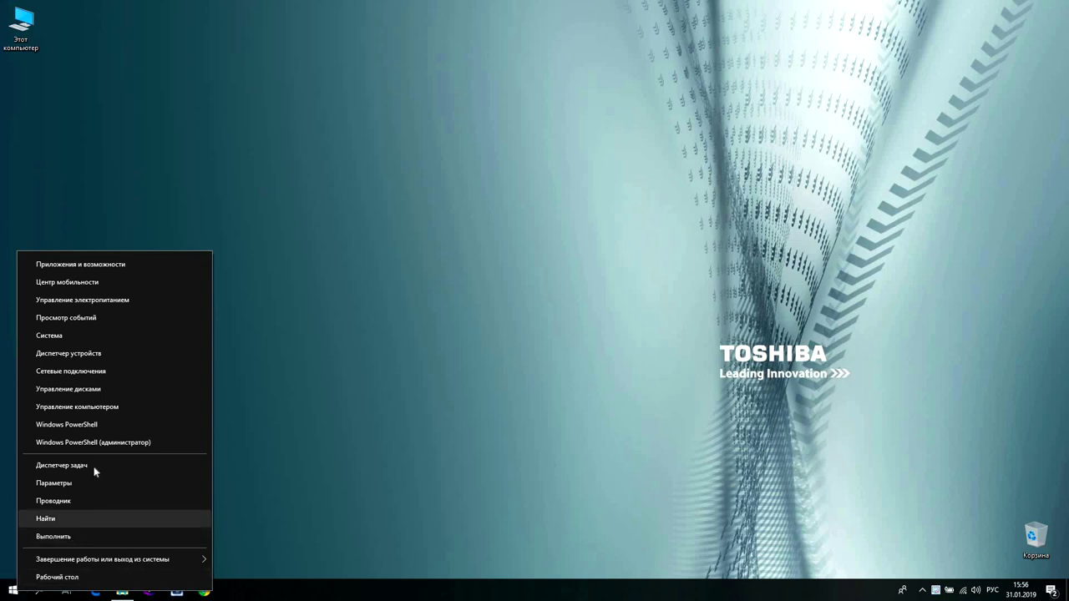
{"action": "left_click", "coordinate": [113, 390]}
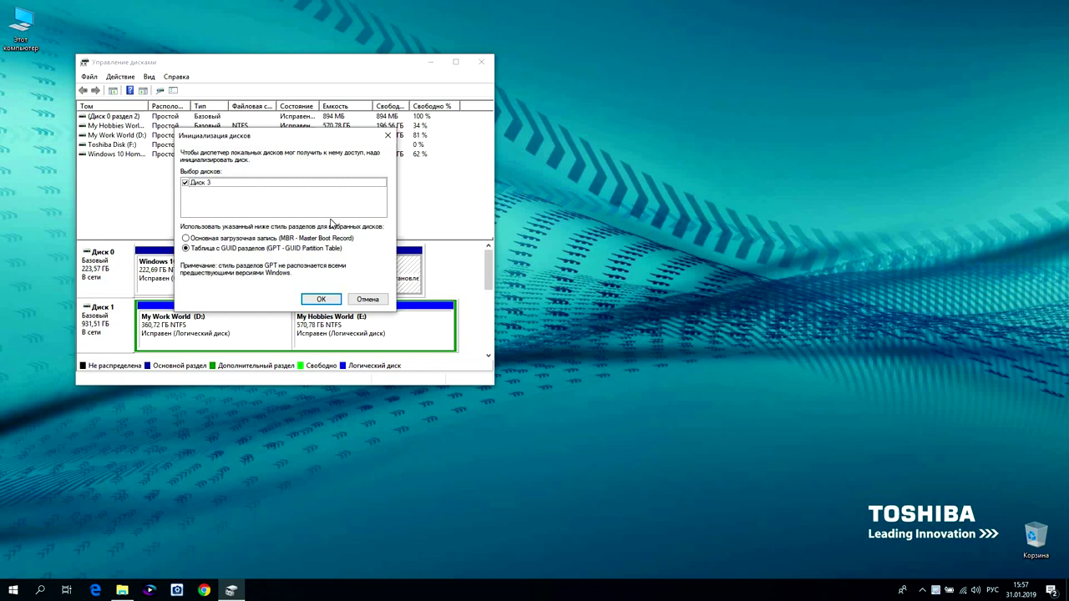
{"action": "left_click_drag", "start_coordinate": [239, 140], "coordinate": [382, 206]}
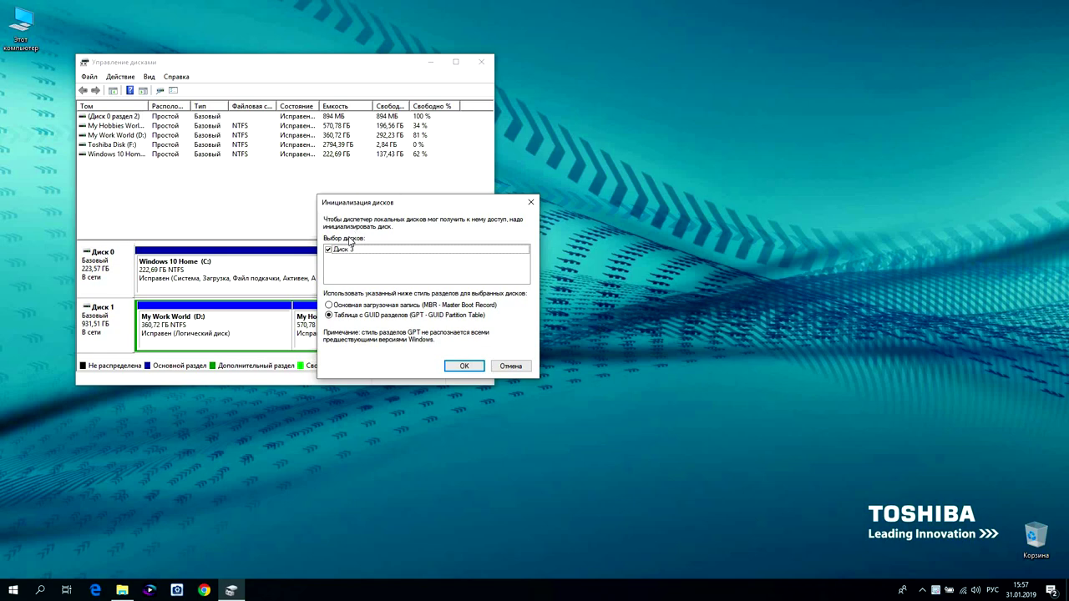
{"action": "left_click_drag", "start_coordinate": [374, 207], "coordinate": [539, 223]}
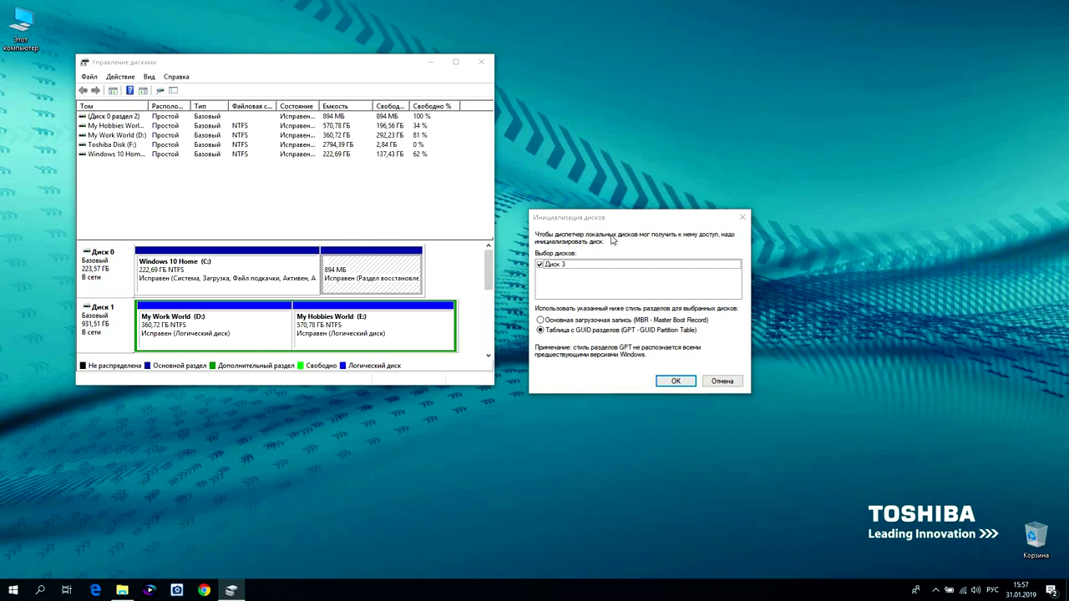
{"action": "left_click_drag", "start_coordinate": [625, 225], "coordinate": [492, 178]}
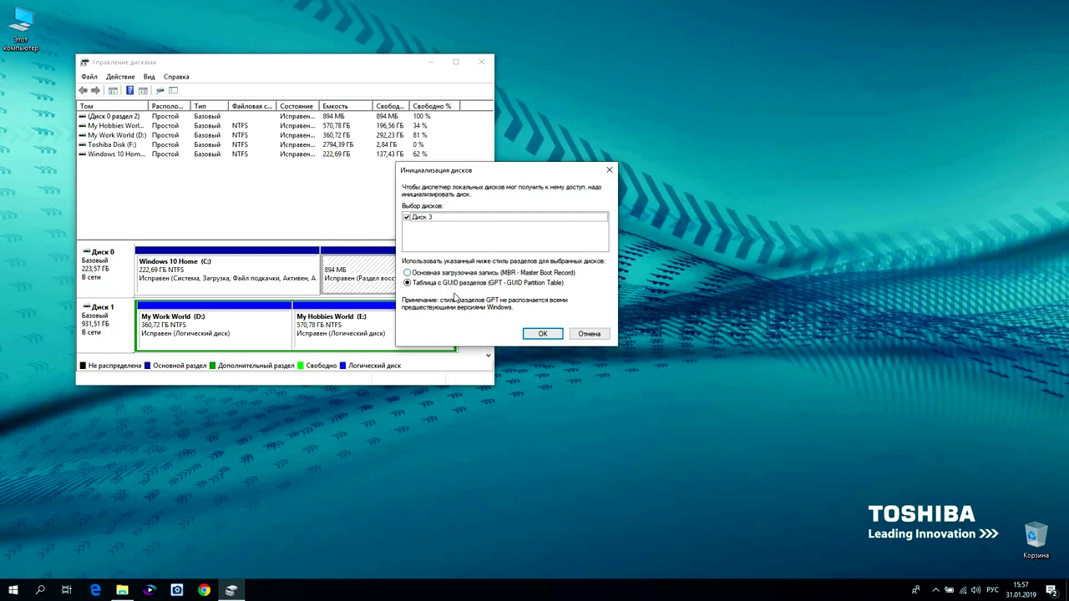
{"action": "left_click", "coordinate": [543, 334]}
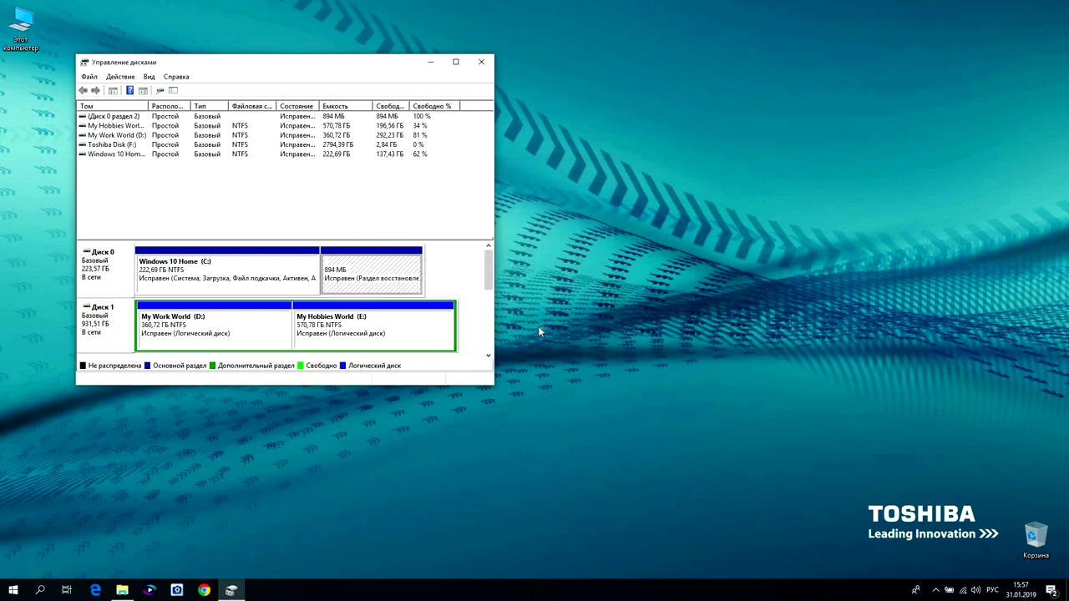
Start a new simple volume on the unallocated Disk 3 with the full 2861571 MB size and drive letter G
{"action": "left_click_drag", "start_coordinate": [489, 269], "coordinate": [489, 310]}
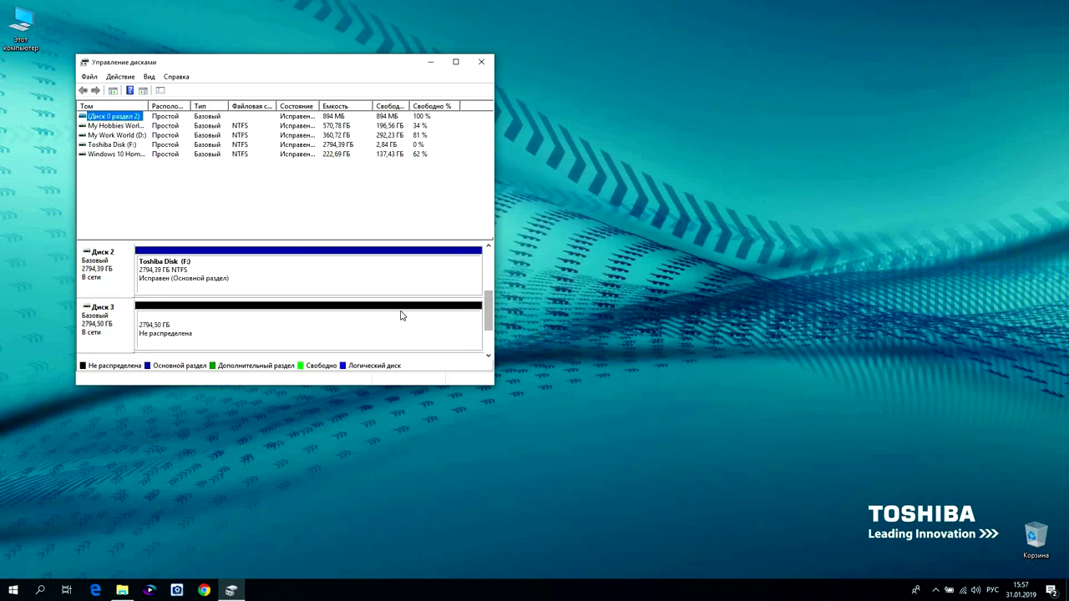
{"action": "left_click", "coordinate": [262, 343]}
{"action": "right_click", "coordinate": [261, 332]}
{"action": "left_click", "coordinate": [276, 342]}
{"action": "left_click", "coordinate": [302, 319]}
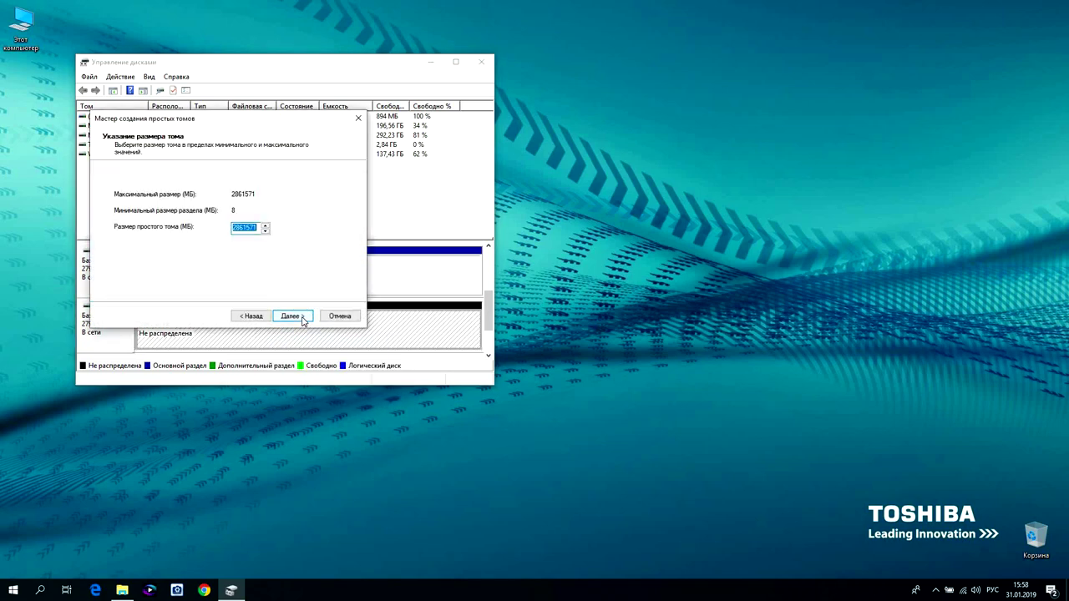
{"action": "left_click", "coordinate": [303, 321]}
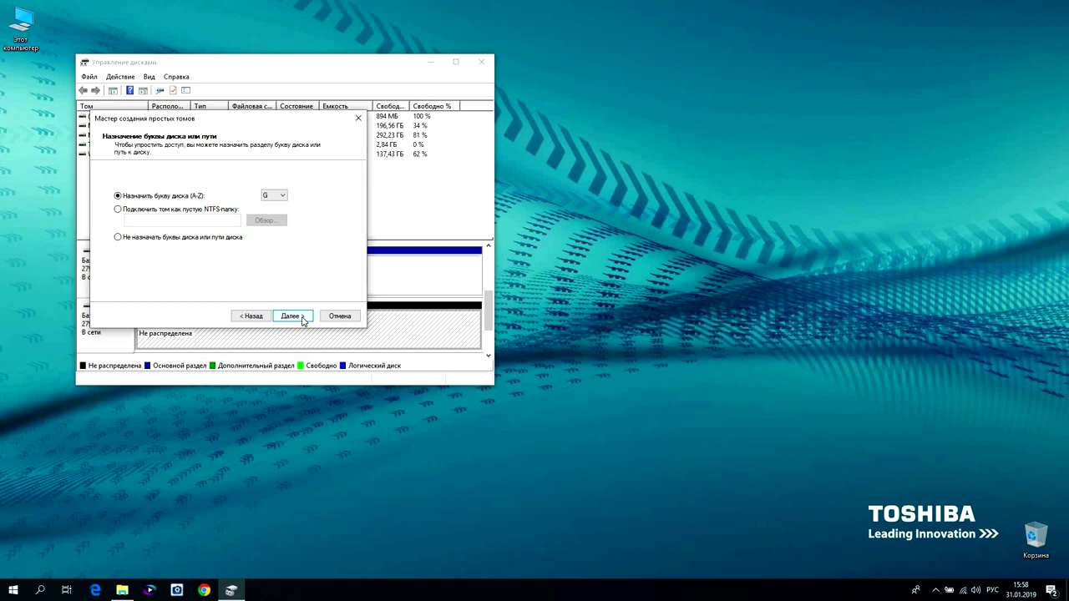
{"action": "left_click", "coordinate": [303, 322]}
Label the new volume "Toshiba Disk P300" and quick-format it as NTFS with the default cluster size
{"action": "left_click_drag", "start_coordinate": [247, 251], "coordinate": [188, 255]}
{"action": "type", "text": "Ещ"}
{"action": "key", "text": "BackSpace"}
{"action": "key", "text": "BackSpace"}
{"action": "key", "text": "alt+shift"}
{"action": "type", "text": "Toshiba"}
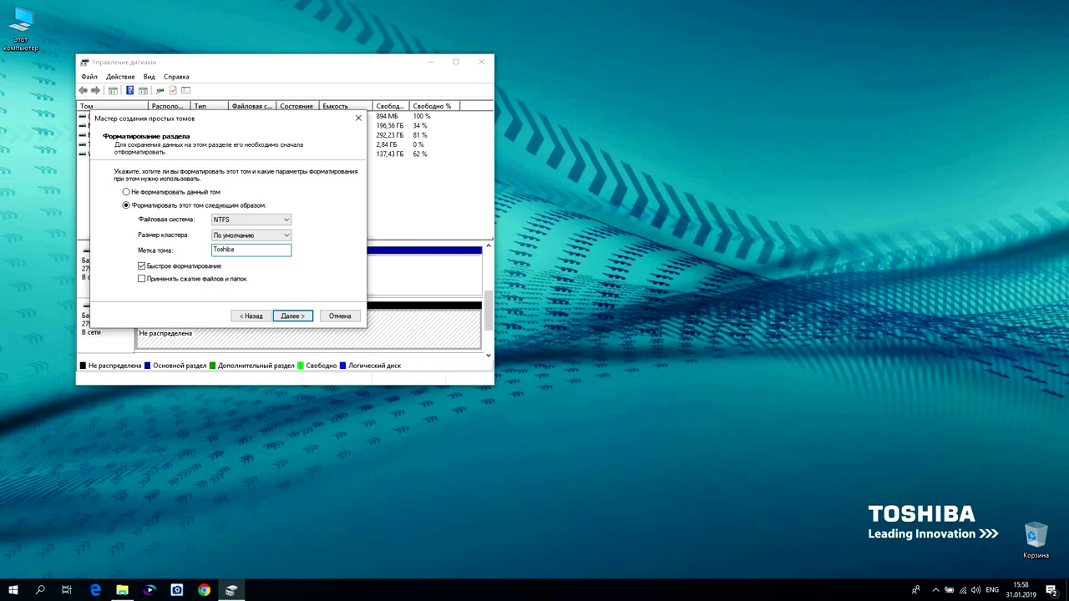
{"action": "type", "text": "Disk P300"}
{"action": "left_click", "coordinate": [293, 320]}
{"action": "left_click", "coordinate": [292, 317]}
Switch to File Explorer and select the new Toshiba Disk P300 (G:) drive to check its capacity
{"action": "left_click_drag", "start_coordinate": [286, 67], "coordinate": [409, 74]}
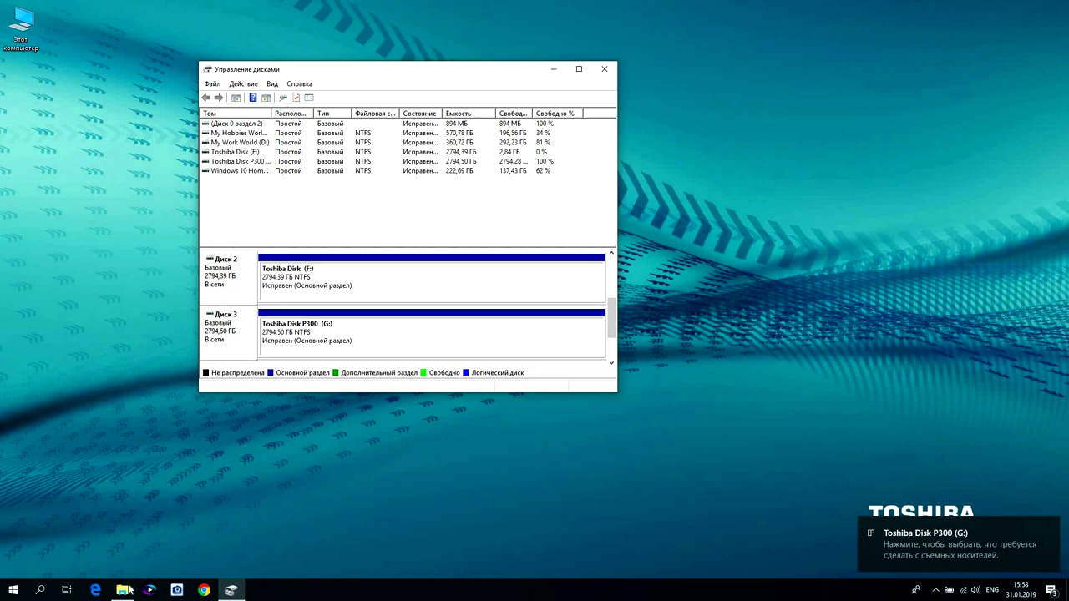
{"action": "left_click", "coordinate": [122, 591]}
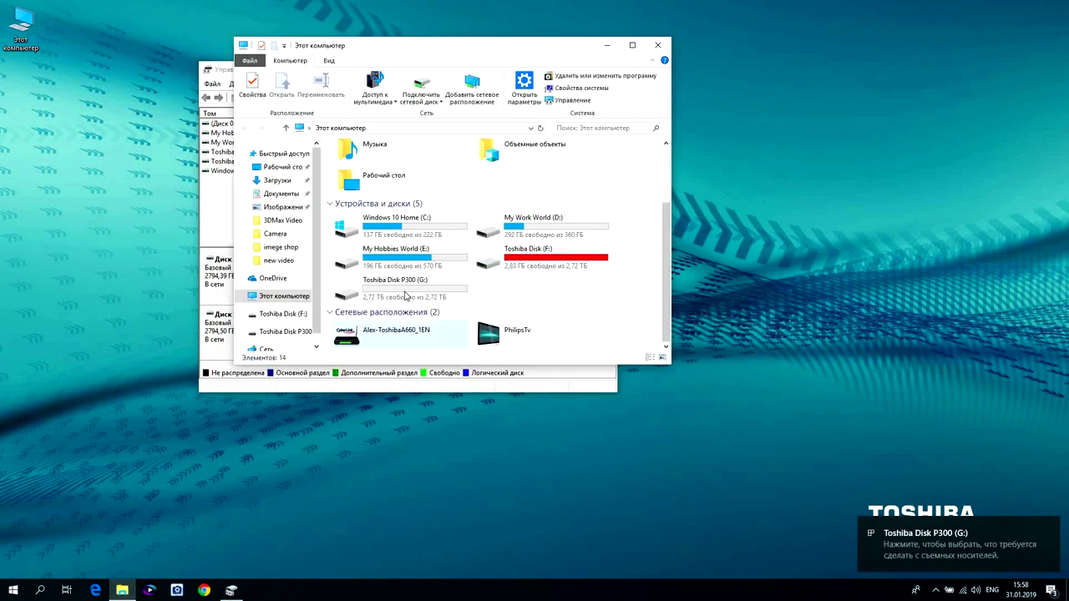
{"action": "left_click", "coordinate": [406, 293]}
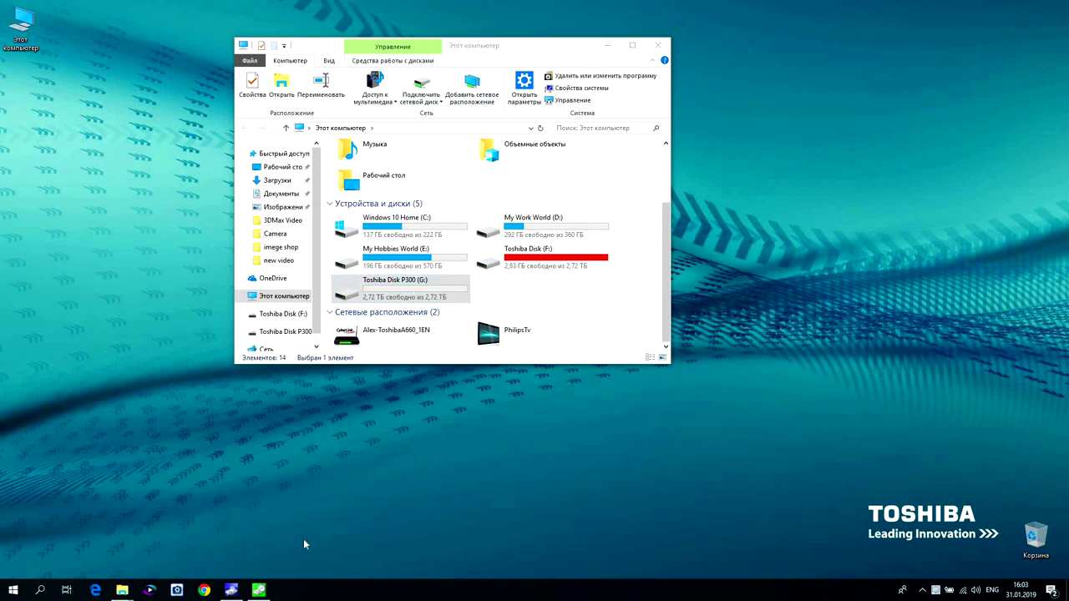
Switch to CrystalDiskInfo and examine the health details and S.M.A.R.T. attributes of drive G, then minimize it
{"action": "left_click", "coordinate": [232, 591]}
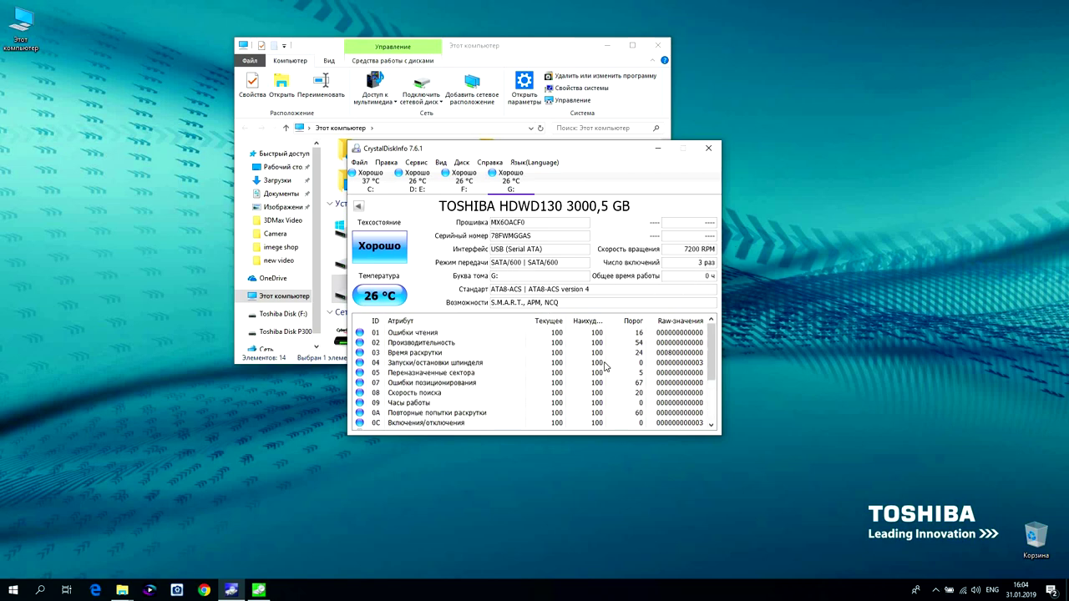
{"action": "scroll", "coordinate": [605, 368], "scroll_direction": "down", "scroll_amount": 3}
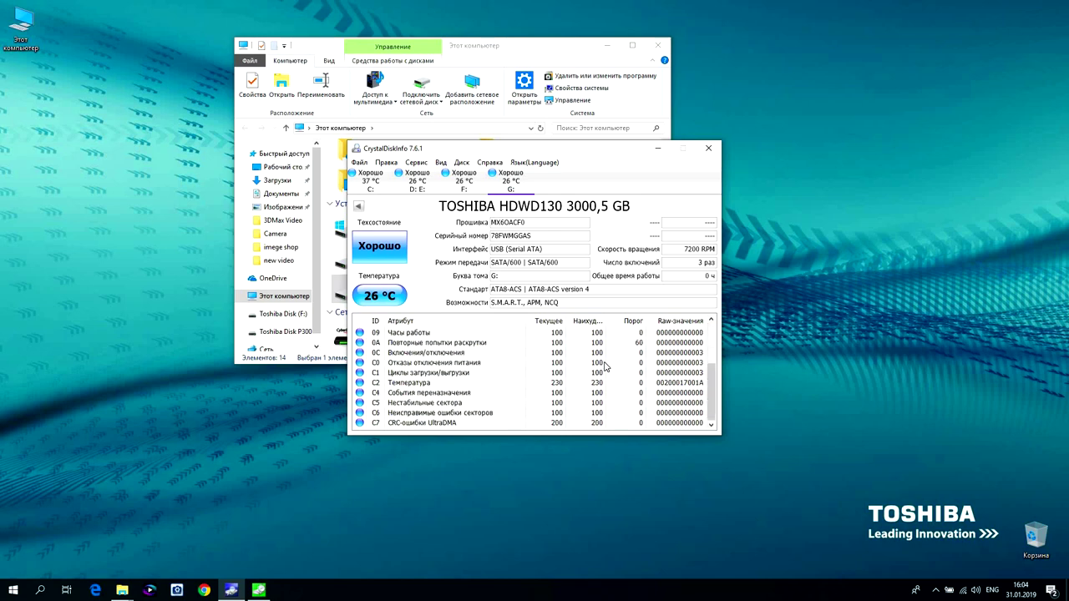
{"action": "scroll", "coordinate": [605, 368], "scroll_direction": "up", "scroll_amount": 3}
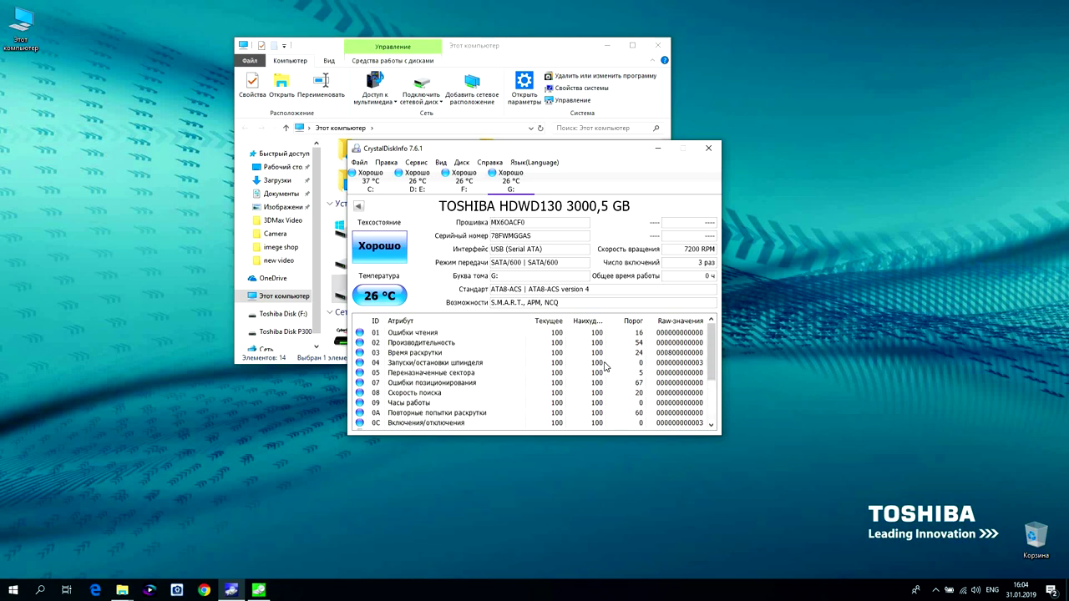
{"action": "scroll", "coordinate": [605, 367], "scroll_direction": "down", "scroll_amount": 3}
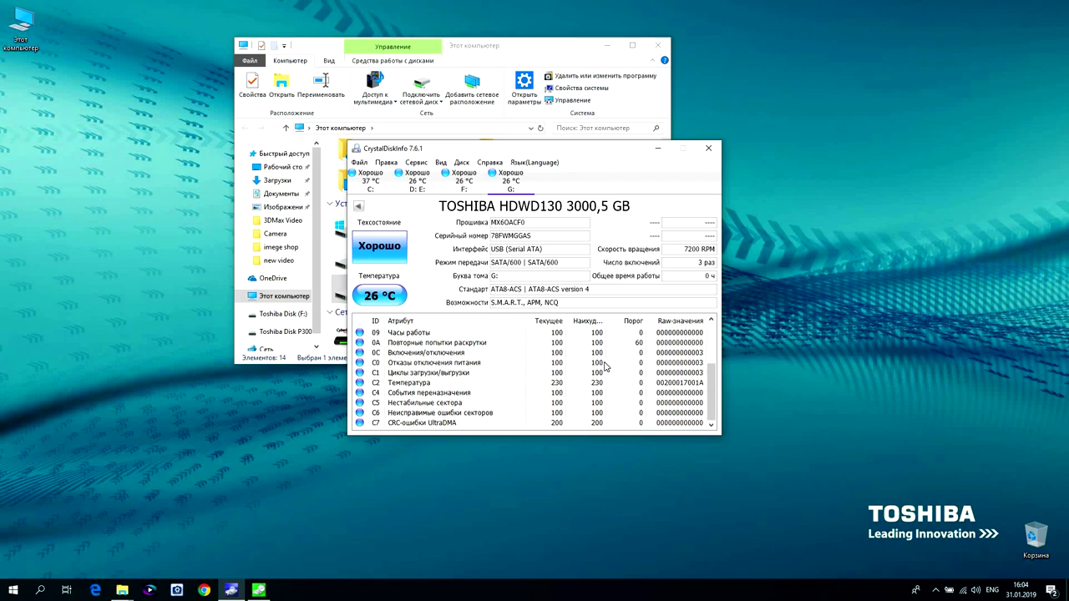
{"action": "scroll", "coordinate": [606, 368], "scroll_direction": "up", "scroll_amount": 3}
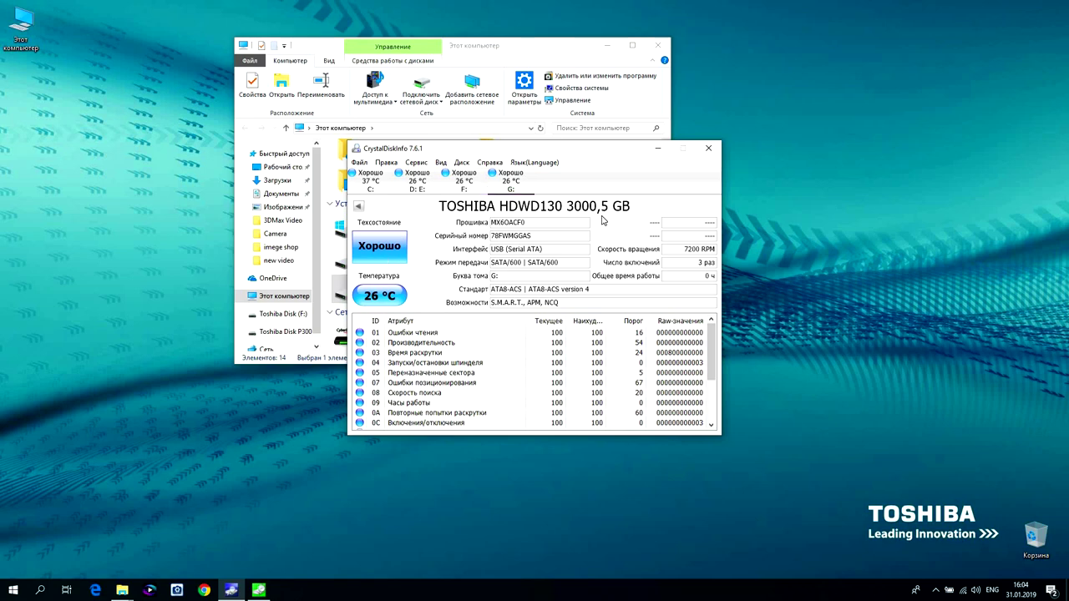
{"action": "mouse_move", "coordinate": [634, 210]}
{"action": "left_click", "coordinate": [658, 148]}
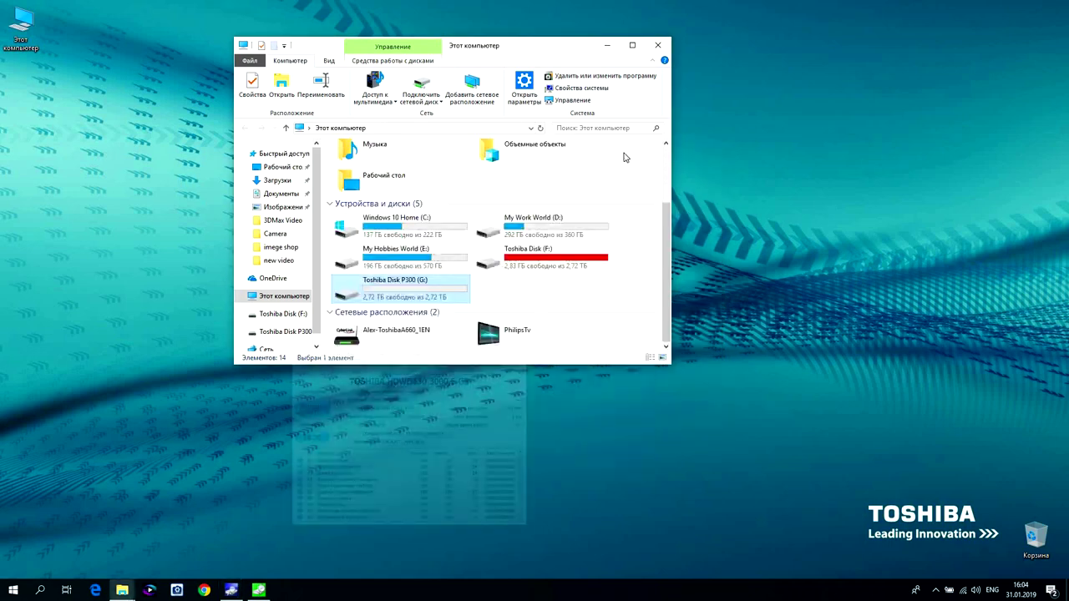
Switch to CrystalDiskMark, clear File Explorer out of the way, and run all tests on drive G with 5 passes of 1GiB
{"action": "left_click", "coordinate": [259, 591]}
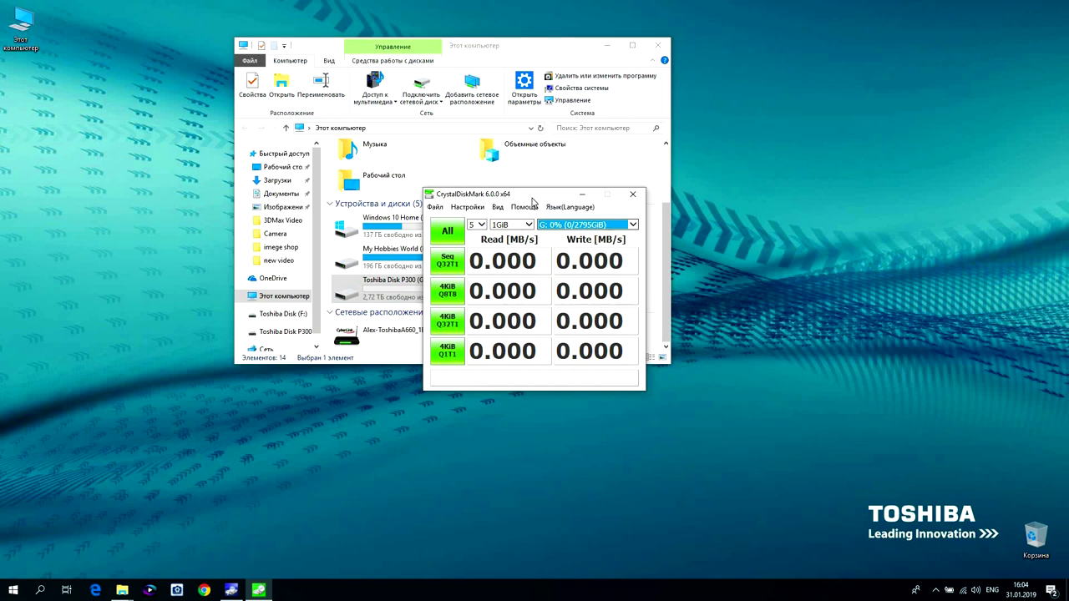
{"action": "left_click_drag", "start_coordinate": [533, 195], "coordinate": [668, 217]}
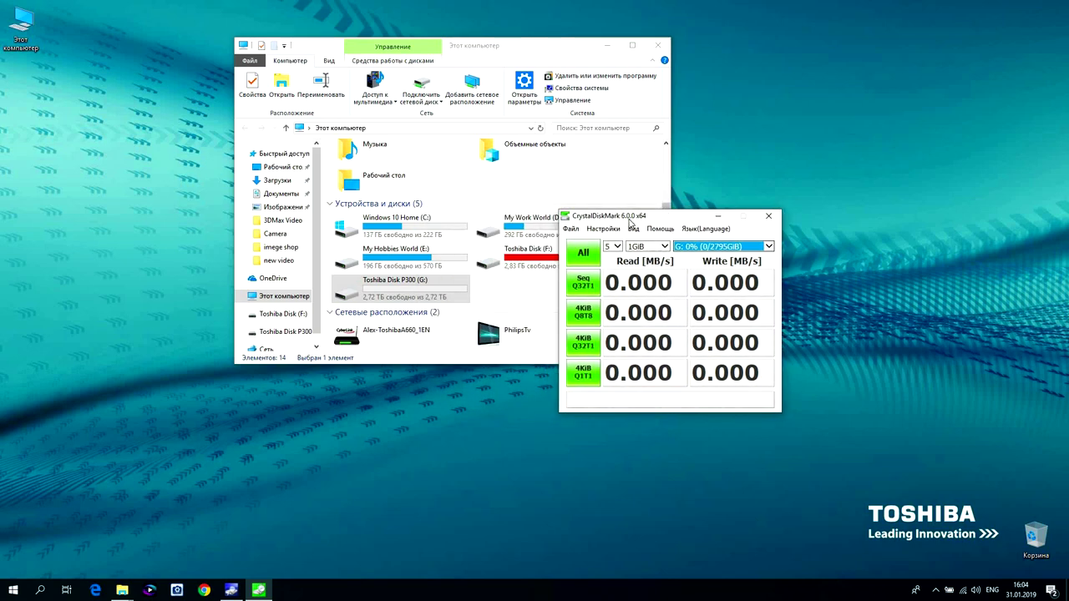
{"action": "left_click_drag", "start_coordinate": [636, 219], "coordinate": [531, 215]}
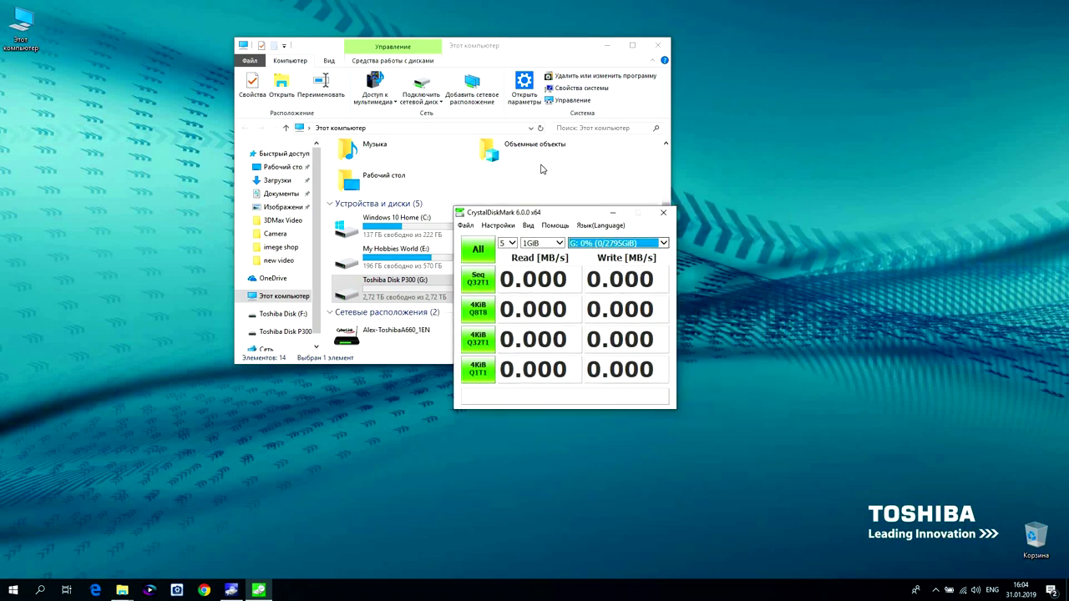
{"action": "left_click", "coordinate": [606, 46]}
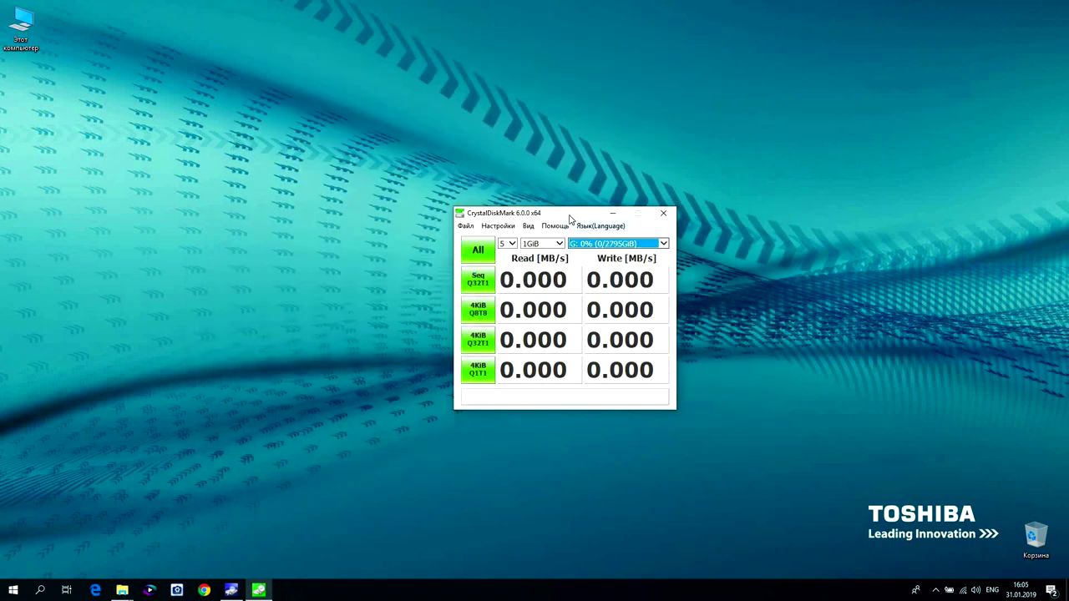
{"action": "left_click_drag", "start_coordinate": [571, 217], "coordinate": [551, 192]}
{"action": "left_click", "coordinate": [454, 226]}
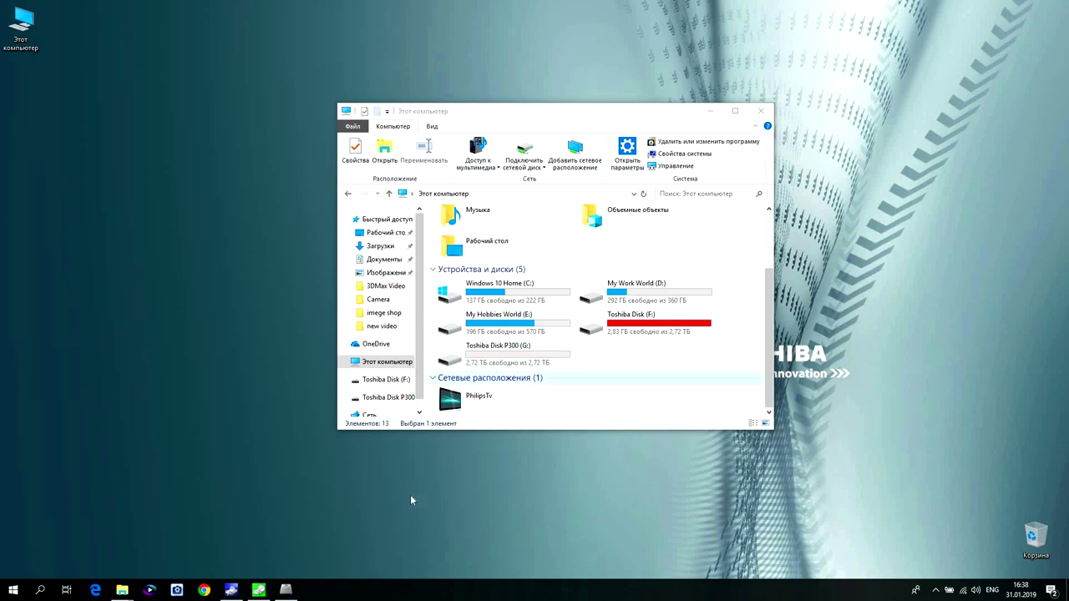
Switch to AS SSD Benchmark, choose the G: JMicron Generic DISK01 USB Device, and leave only the Seq test enabled
{"action": "left_click", "coordinate": [286, 590]}
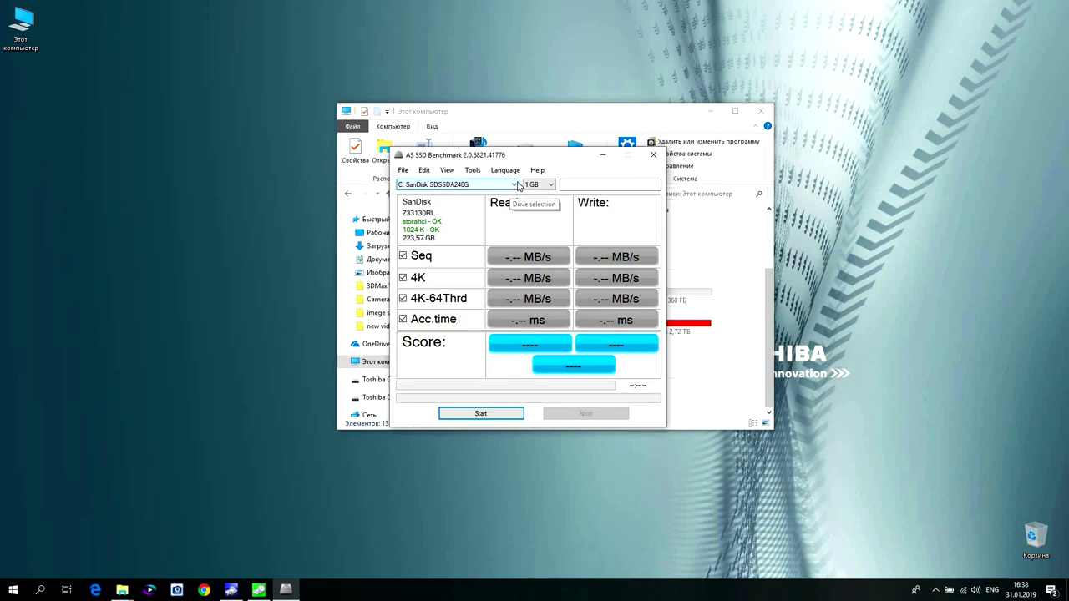
{"action": "left_click", "coordinate": [515, 186]}
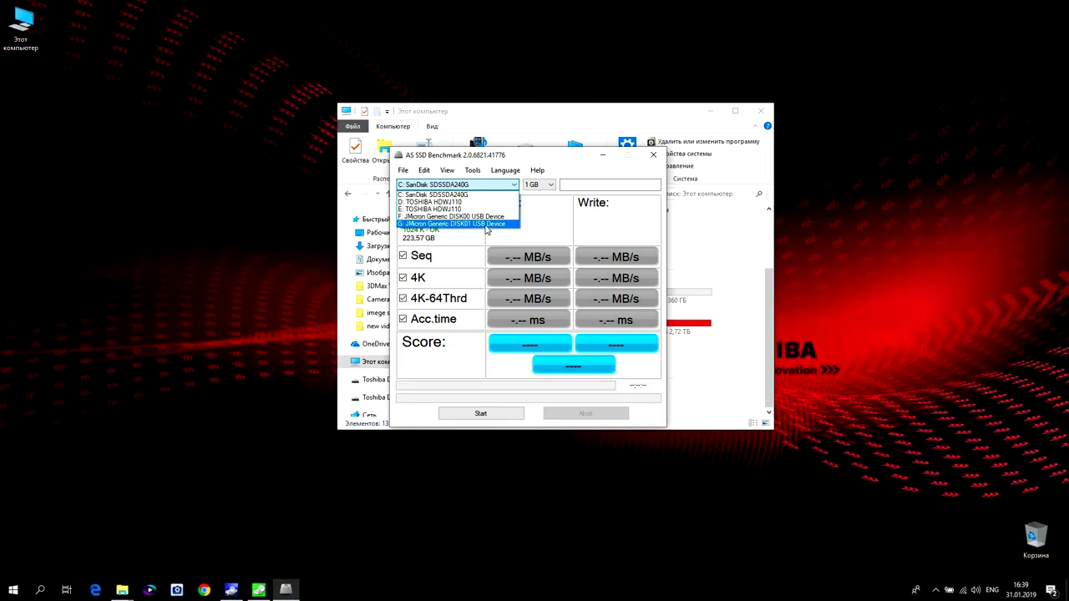
{"action": "left_click", "coordinate": [487, 224]}
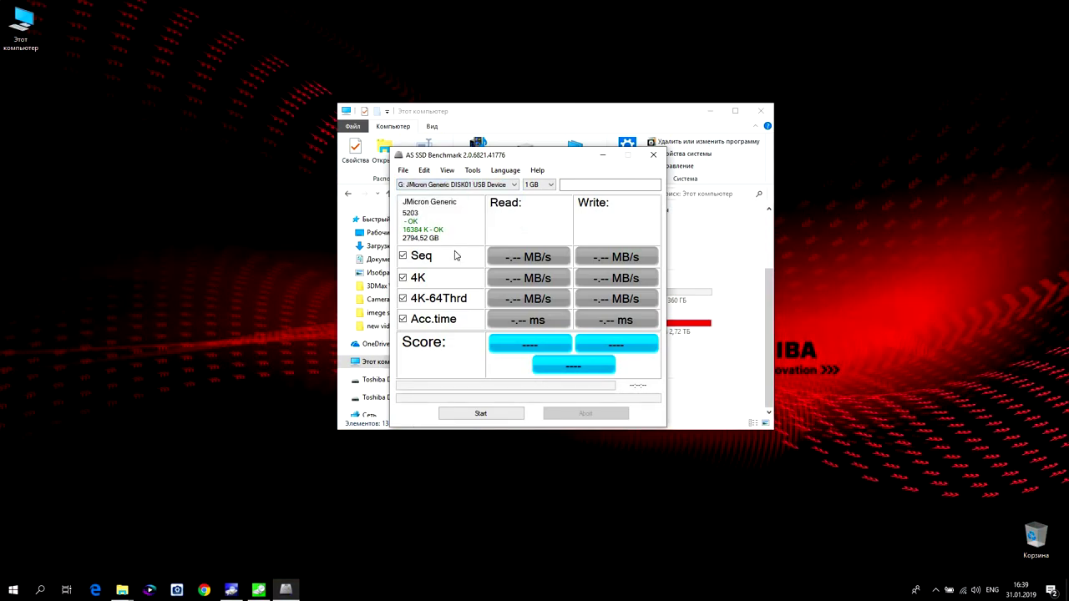
{"action": "left_click", "coordinate": [404, 279]}
{"action": "left_click", "coordinate": [403, 299]}
{"action": "left_click", "coordinate": [404, 320]}
Minimize File Explorer, run the sequential benchmark on drive G, and check the minimum and maximum read and write speeds
{"action": "left_click", "coordinate": [672, 127]}
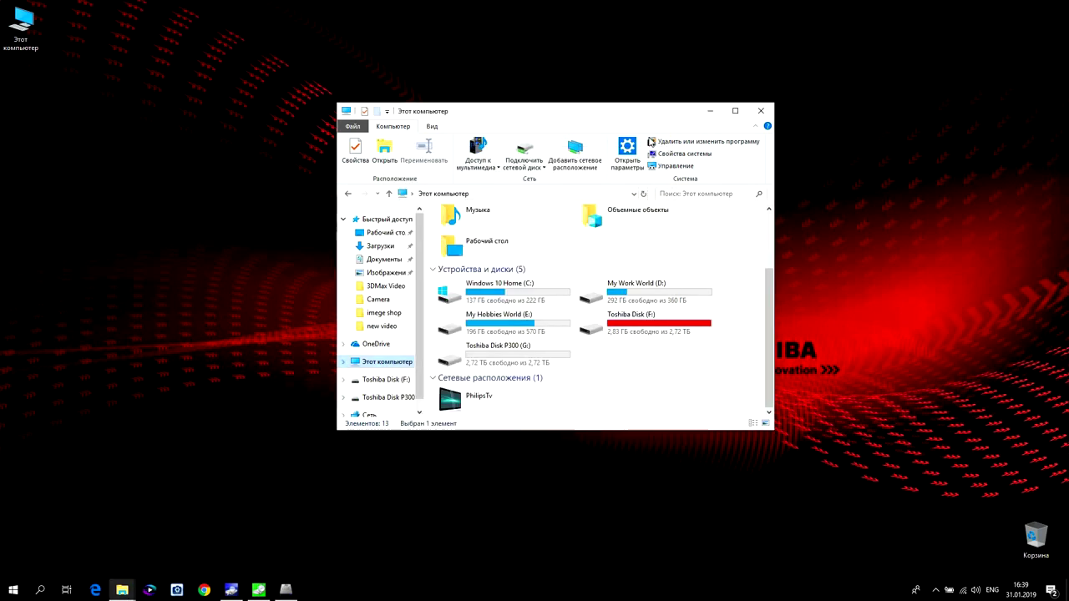
{"action": "left_click", "coordinate": [710, 111]}
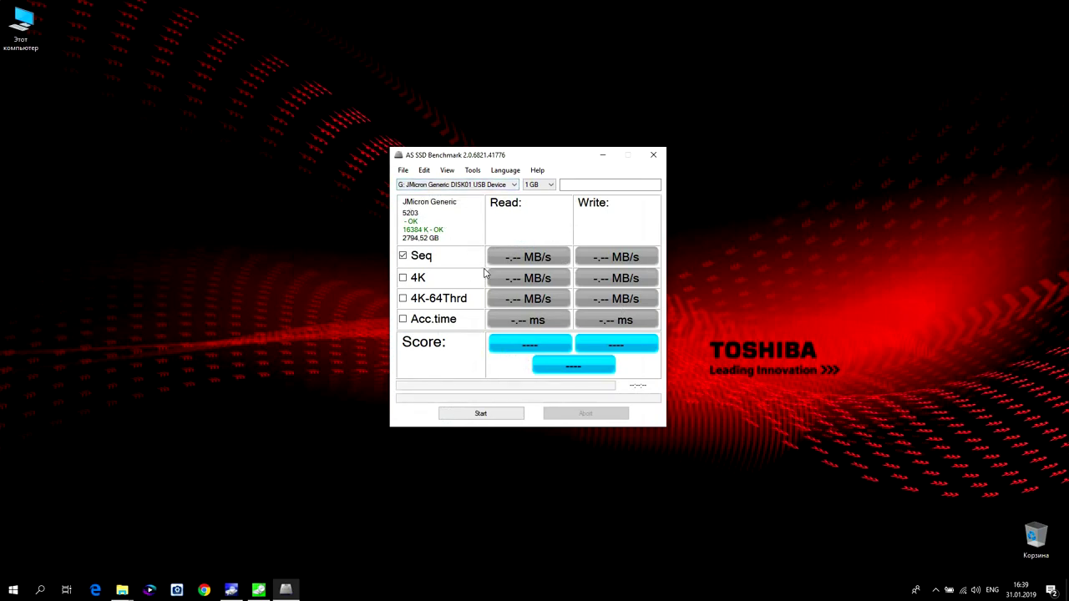
{"action": "left_click", "coordinate": [475, 422]}
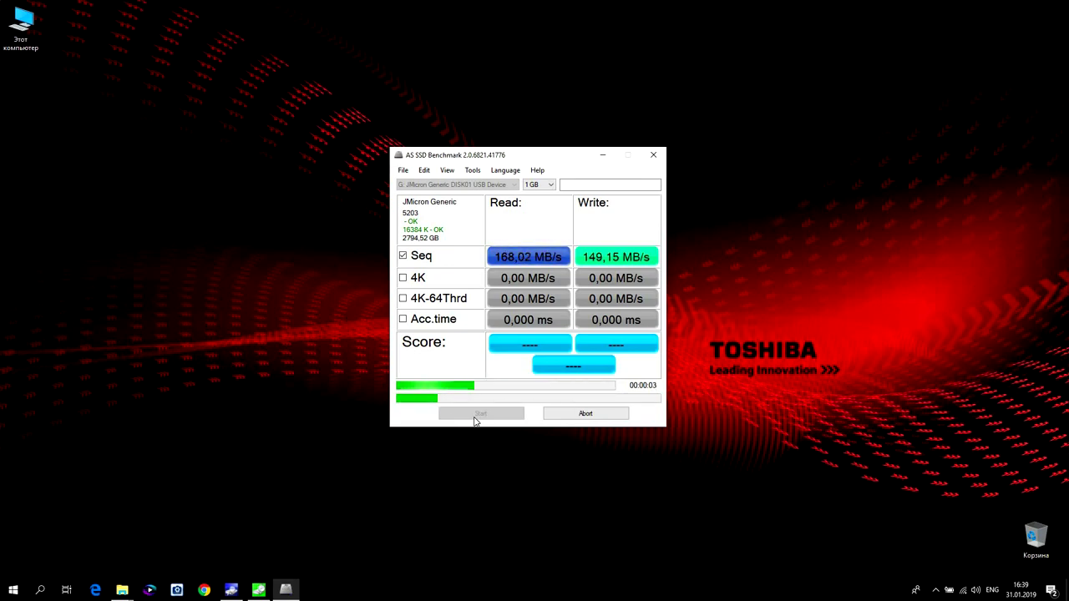
{"action": "mouse_move", "coordinate": [518, 257]}
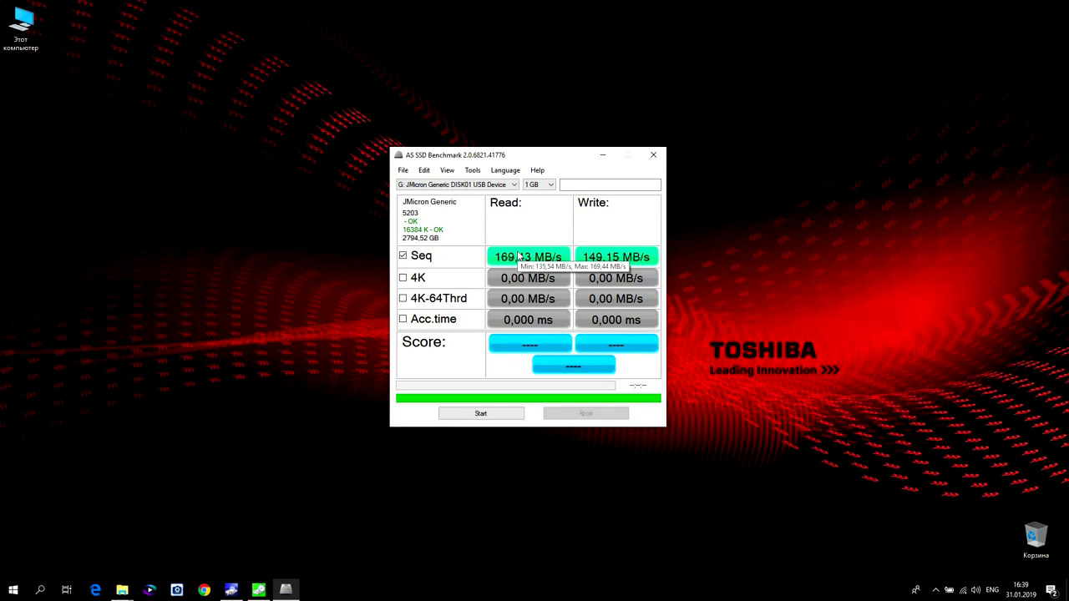
{"action": "mouse_move", "coordinate": [608, 260]}
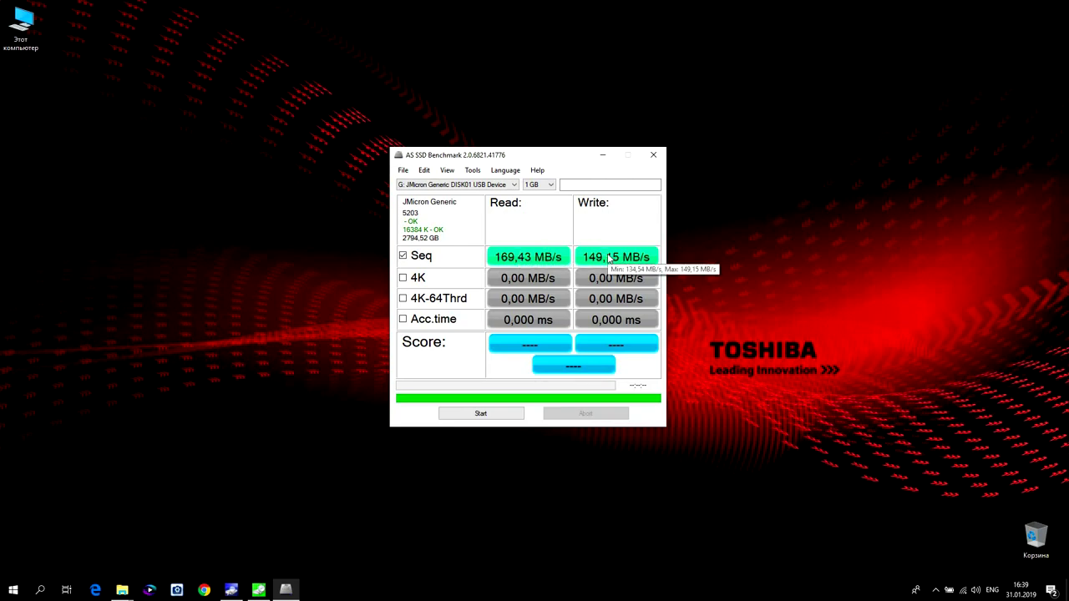
Open the Copy-Benchmark over the main benchmark window and start it with the ISO, Program and Game tests enabled
{"action": "left_click", "coordinate": [472, 172]}
{"action": "left_click", "coordinate": [487, 184]}
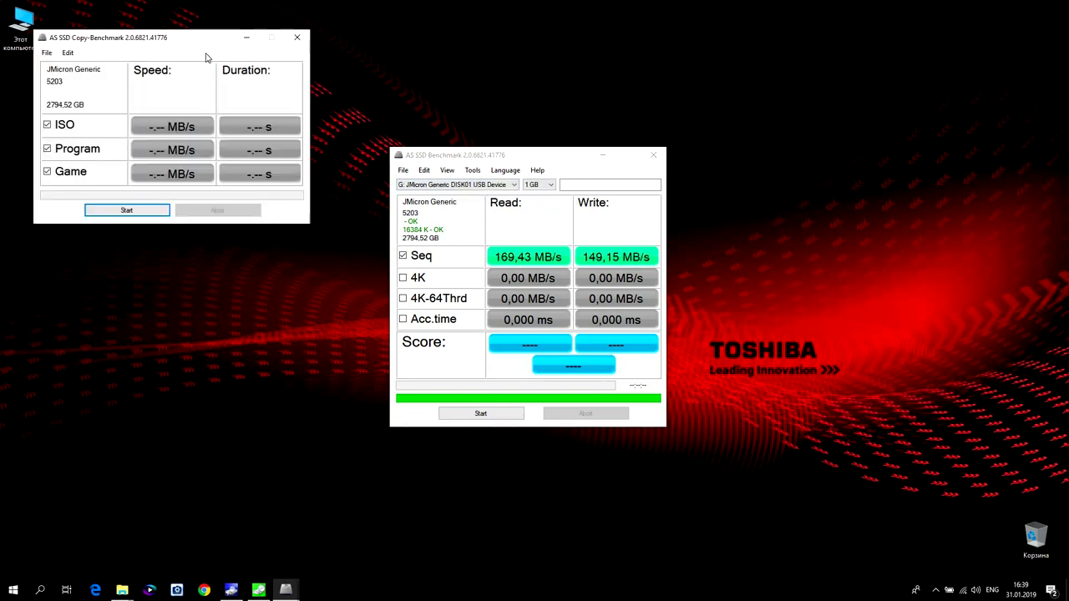
{"action": "left_click_drag", "start_coordinate": [126, 39], "coordinate": [482, 210]}
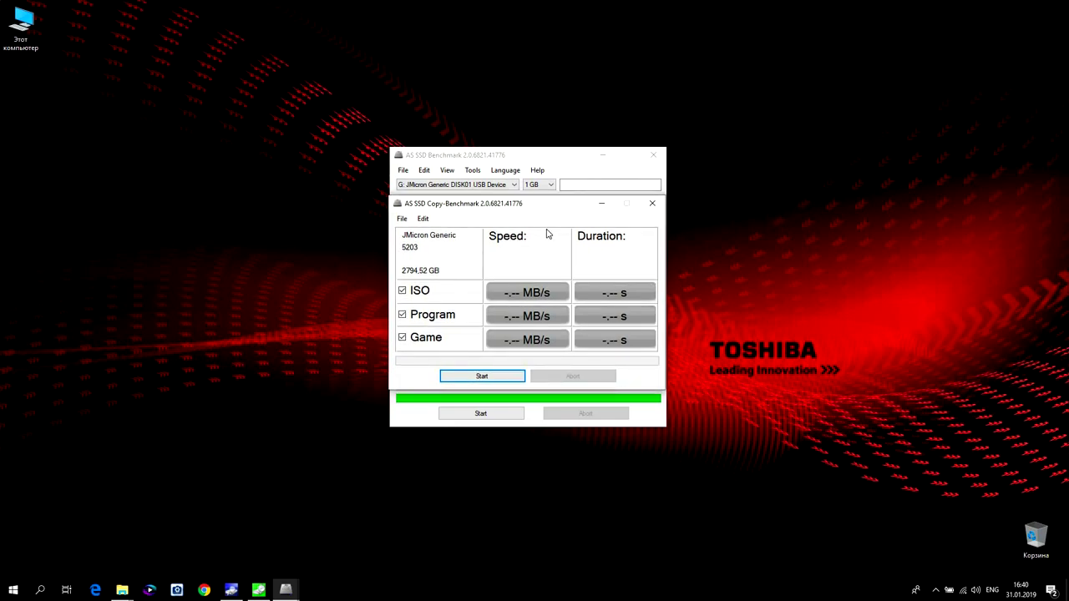
{"action": "left_click", "coordinate": [480, 378]}
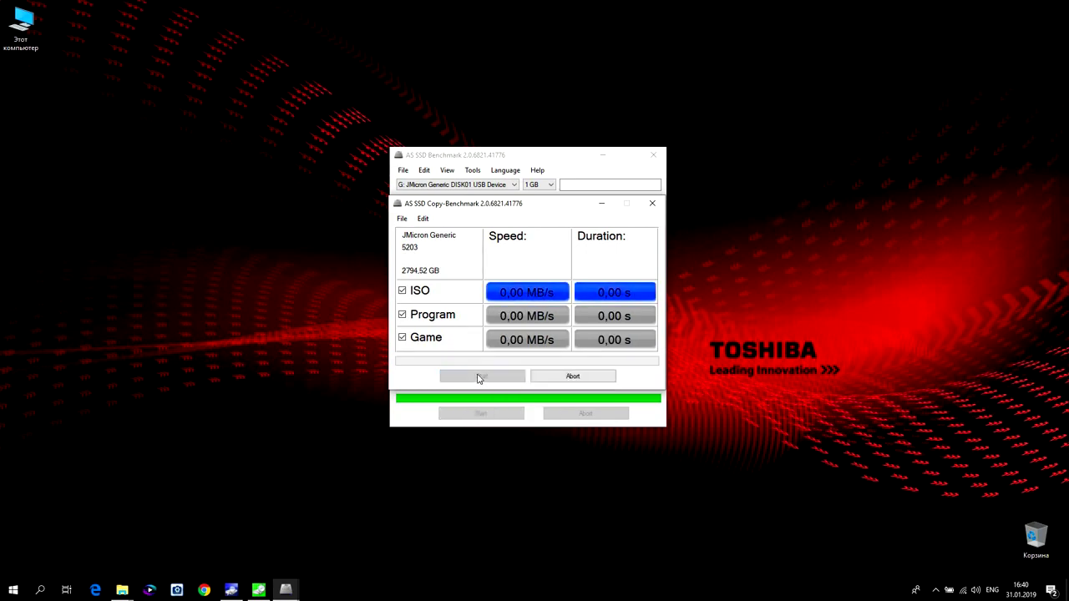